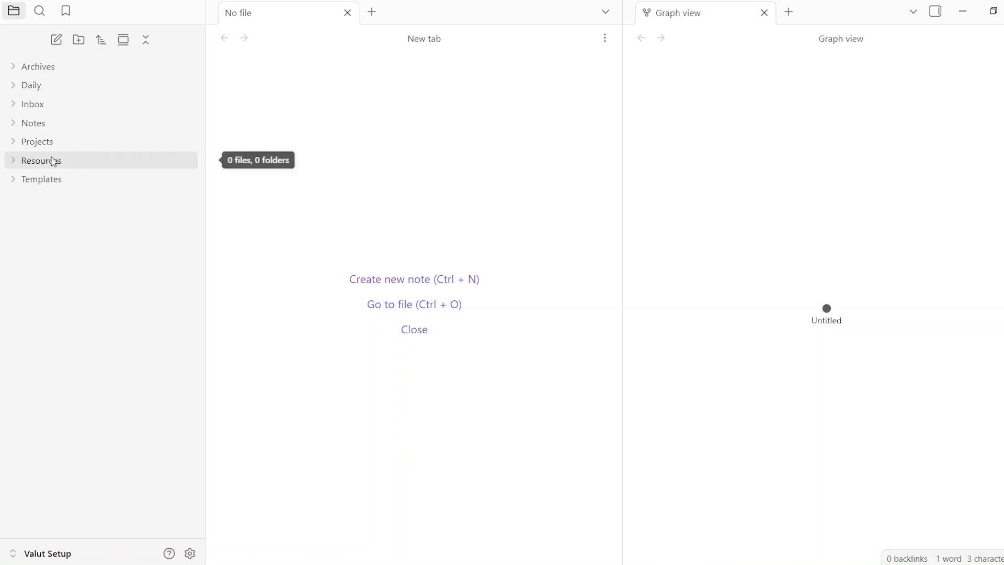
- Create a new untitled note and move it into the Inbox folder
click(62, 189)
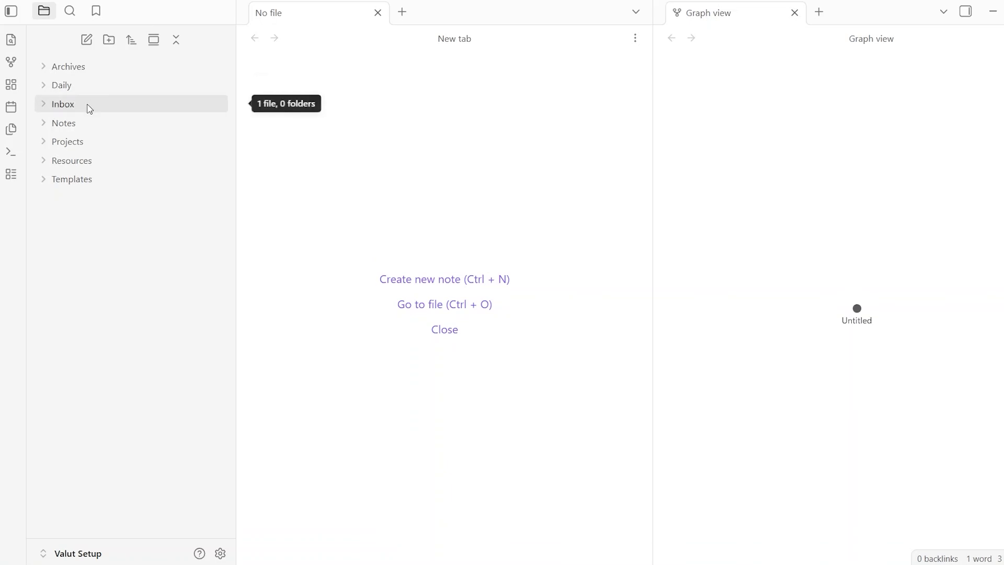
click(87, 40)
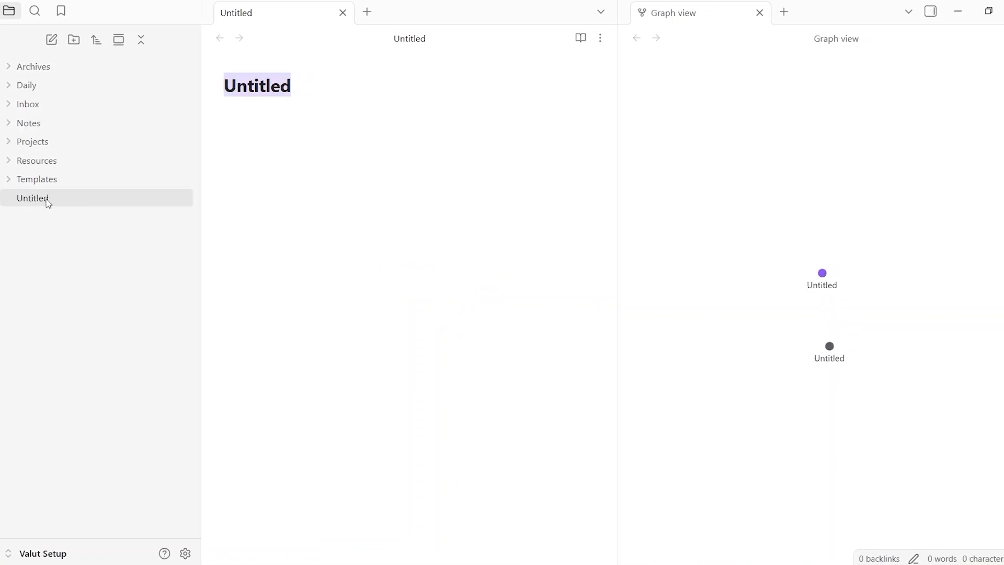
drag(49, 204, 48, 110)
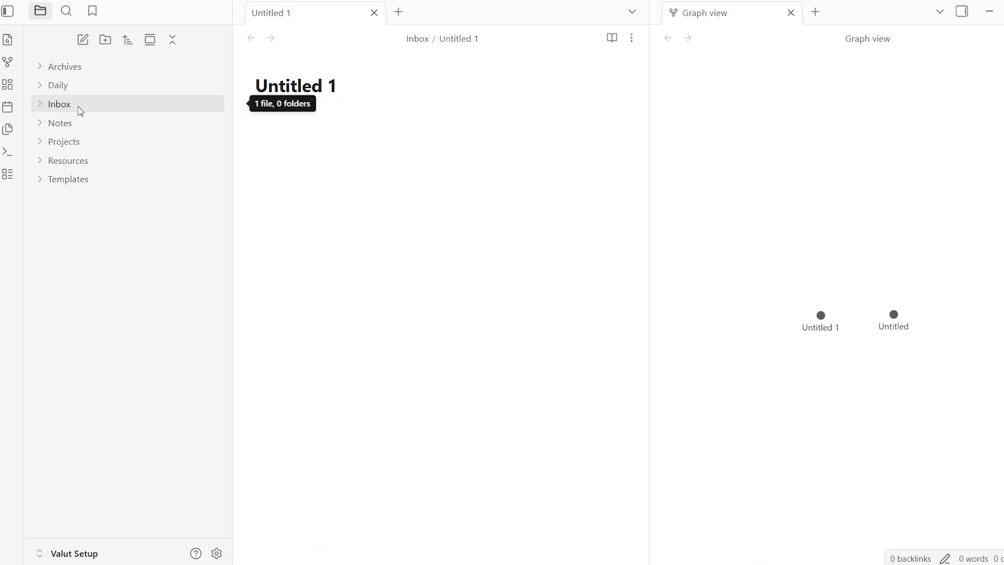
- Create today's daily note
click(13, 109)
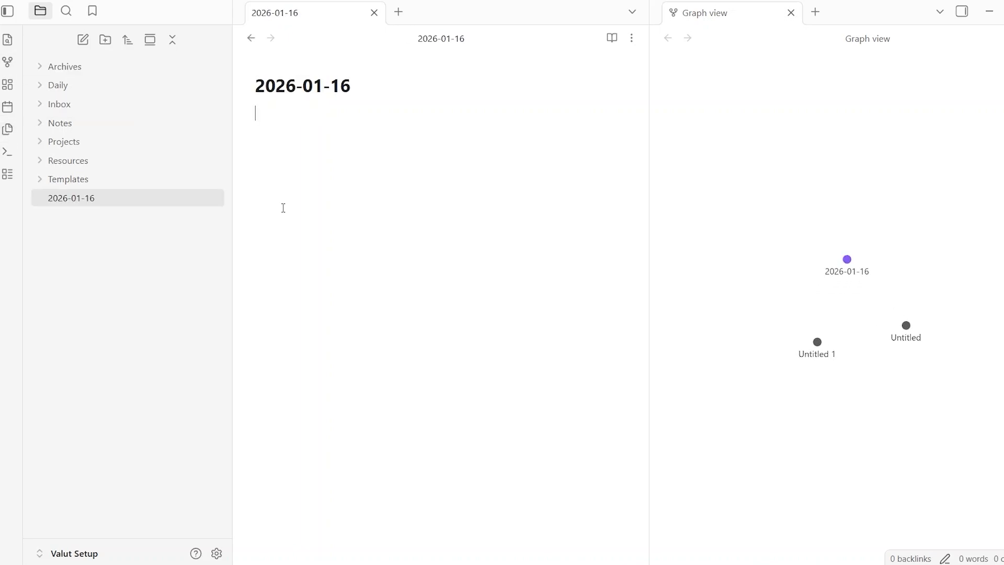
text(-)
key(Return)
text(---)
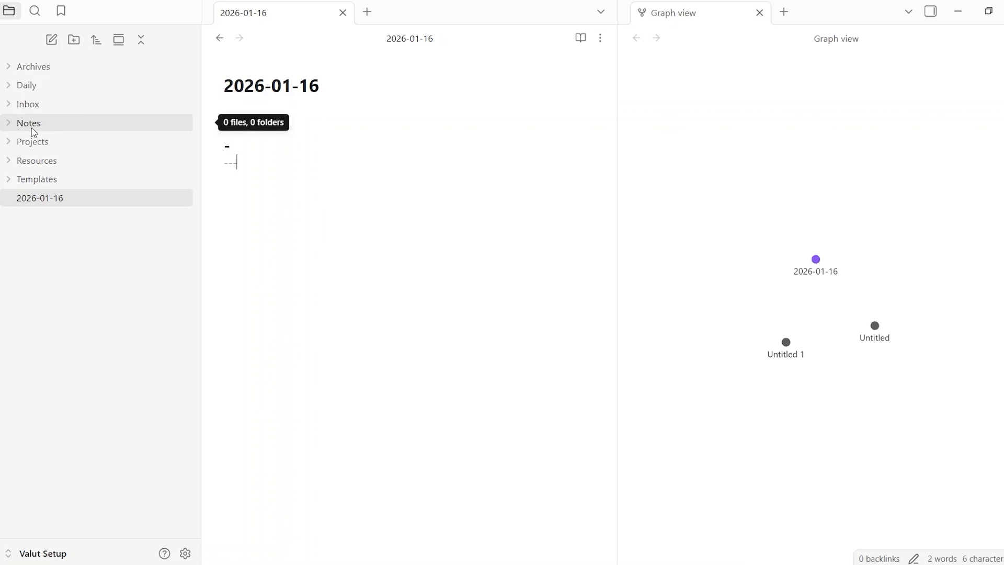
text(2)
key(BackSpace)
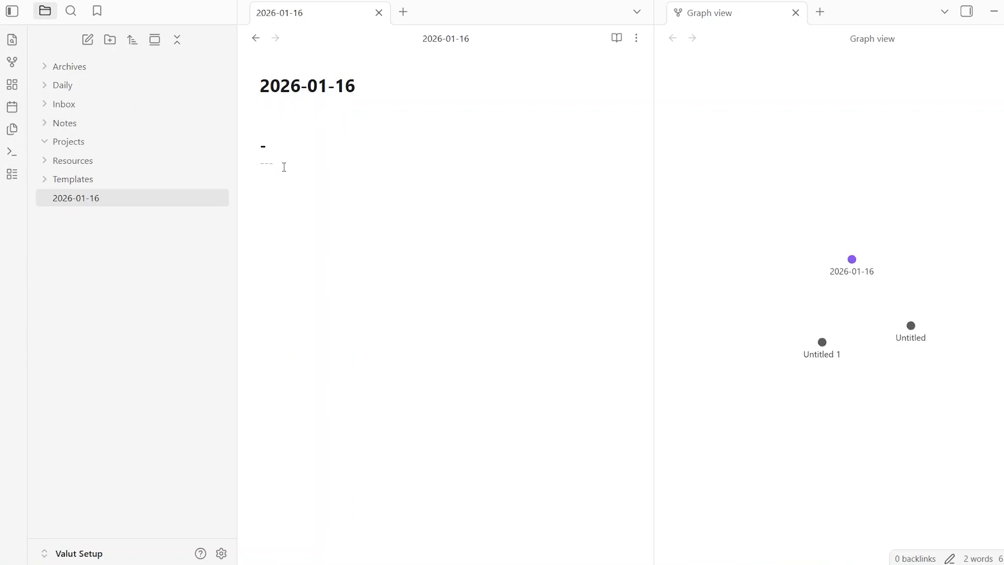
key(BackSpace)
key(BackSpace)
key(BackSpace)
key(BackSpace)
key(BackSpace)
key(BackSpace)
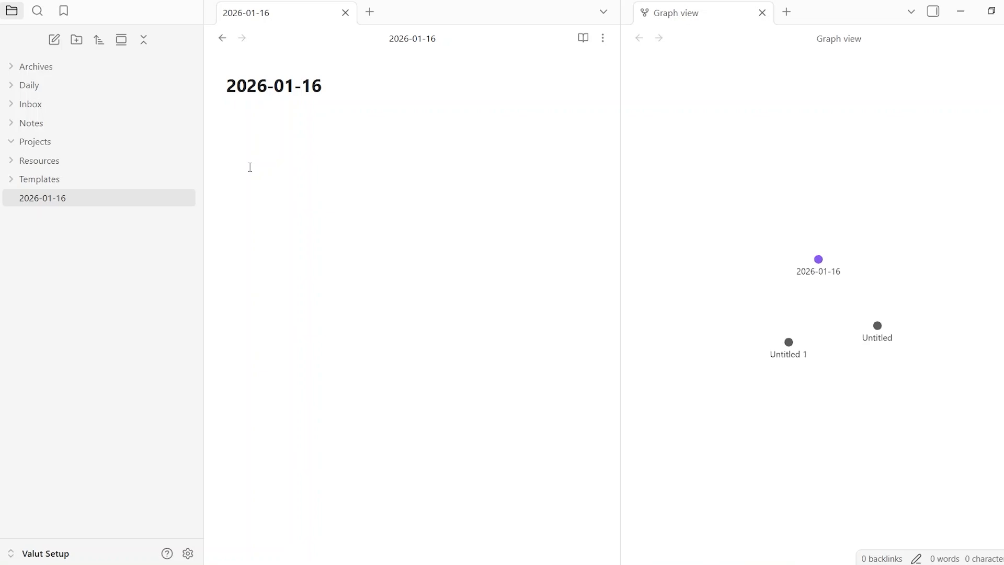
- Write the lines Daily Focus, Primary Work Focus, Secondary Work Focus, Optional Progress Task, -Tasks and Actions, -Notes and Observations and -Insights/Decisions in the note
text(Daily Focus  Primary Work Focus Secondary Work Focus Optional Progress Task  -Tasks and Actions -Notes and Observations -Insights/Decisions)
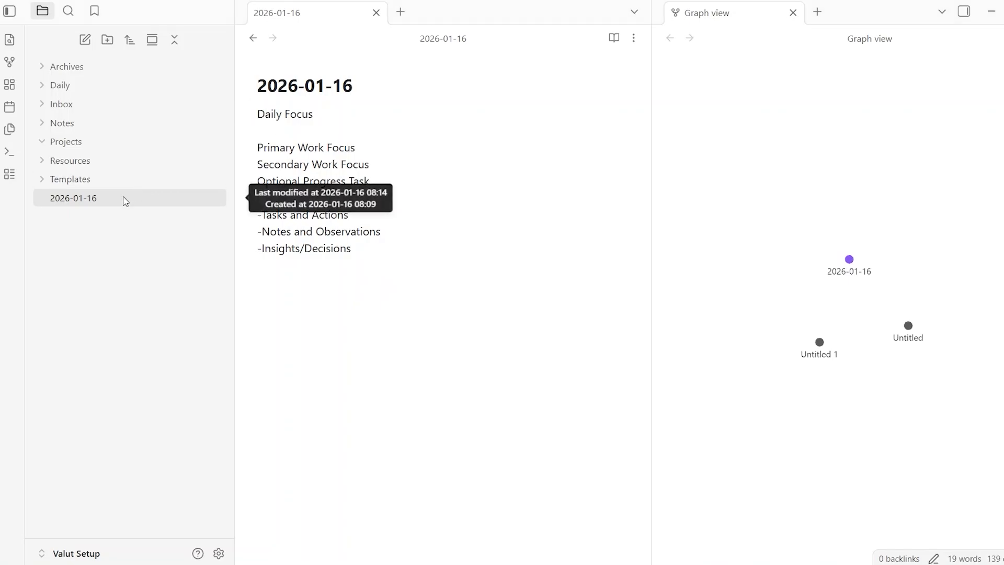
- Move the 2026-01-16 note into the Templates folder and set the template folder location to Templates
drag(125, 202, 126, 186)
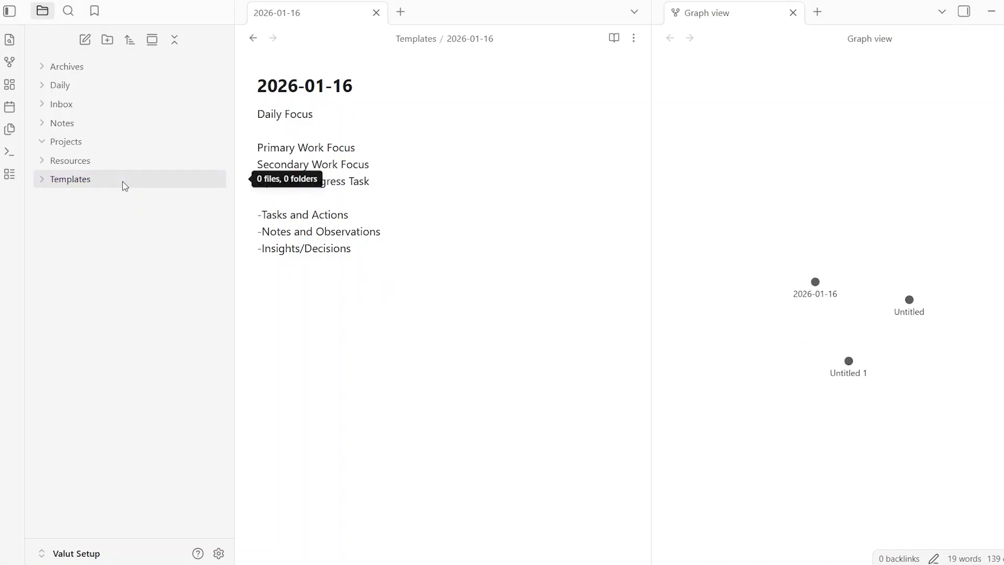
click(218, 555)
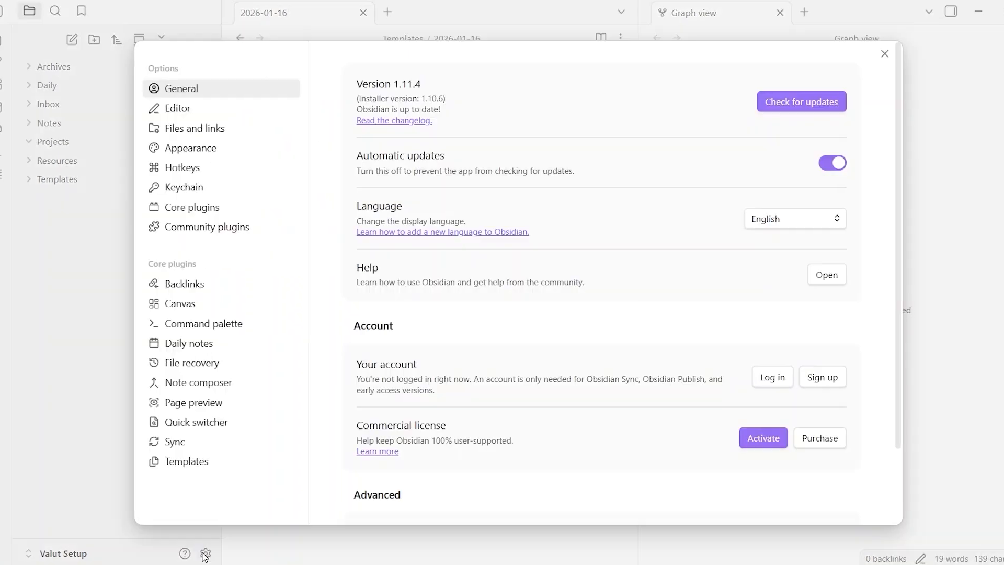
click(220, 461)
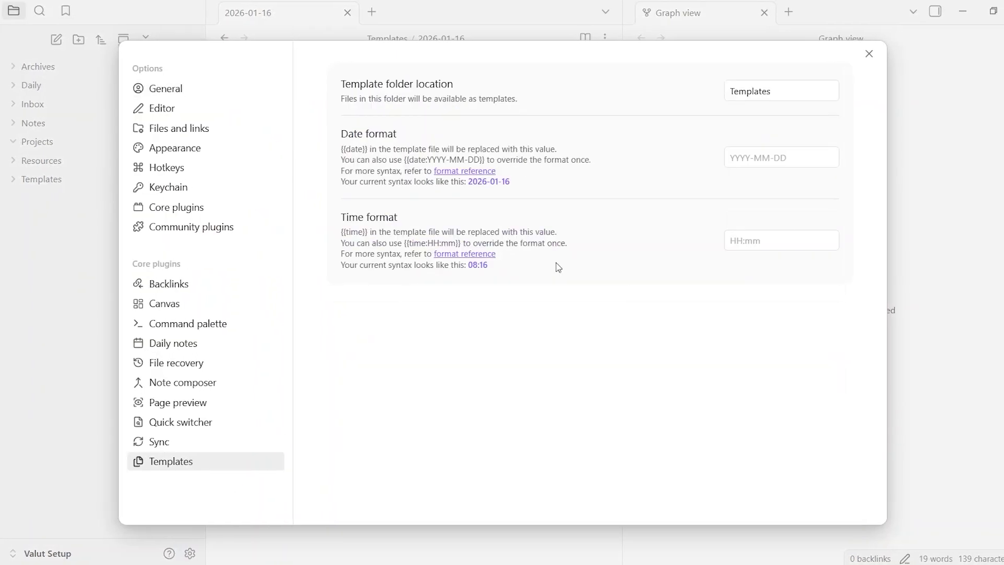
click(783, 93)
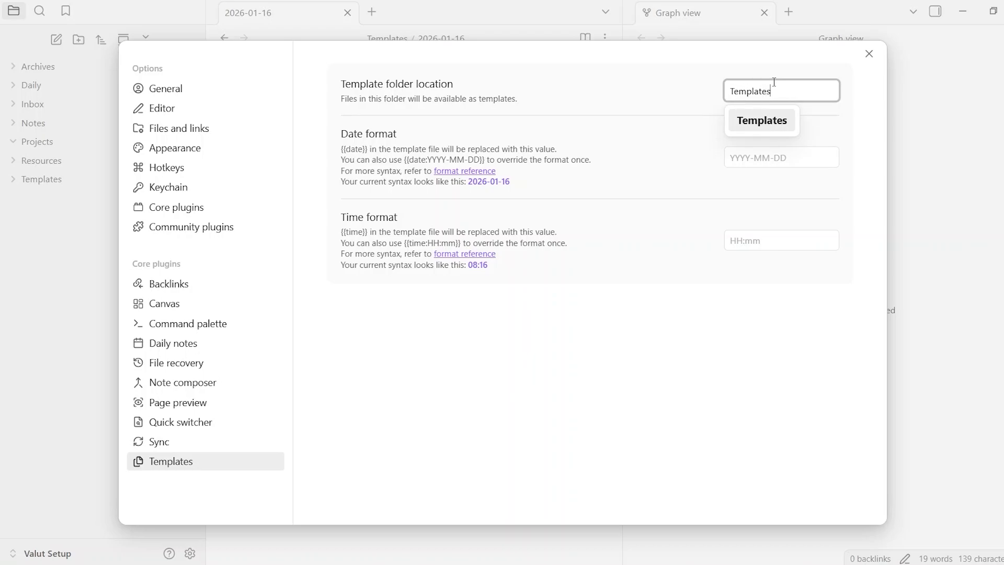
click(764, 121)
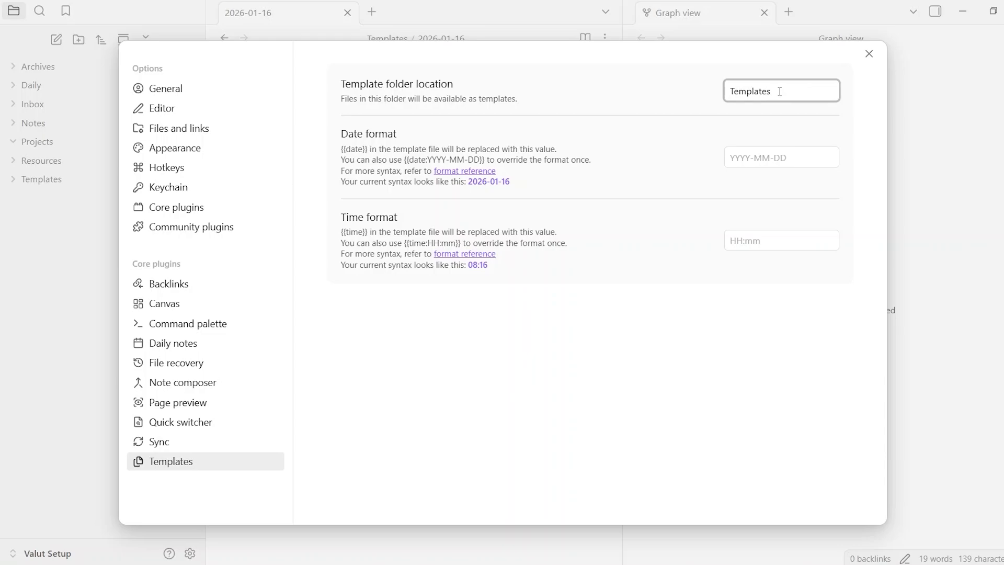
click(869, 53)
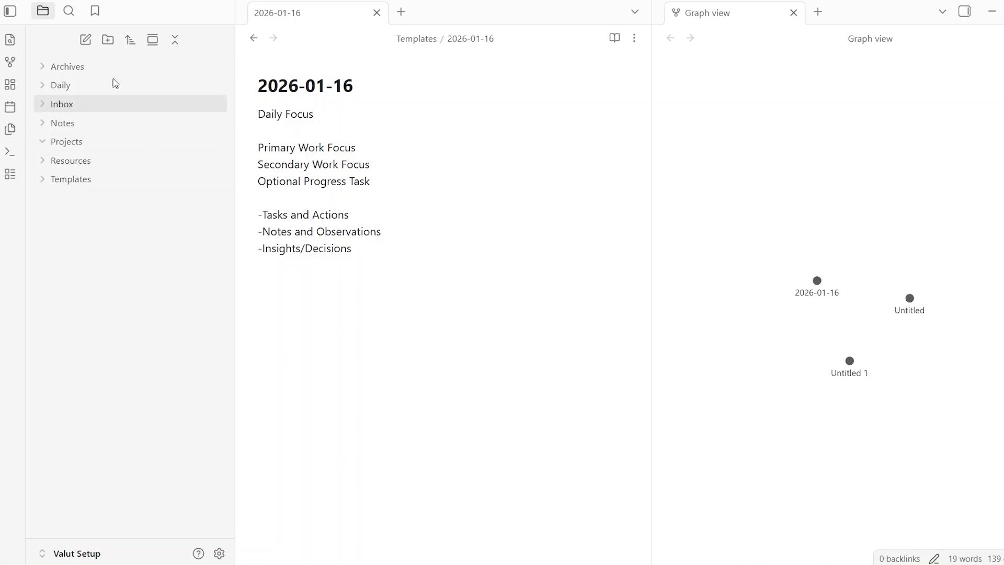
- Create a new note and insert the 2026-01-16 template into it
click(86, 42)
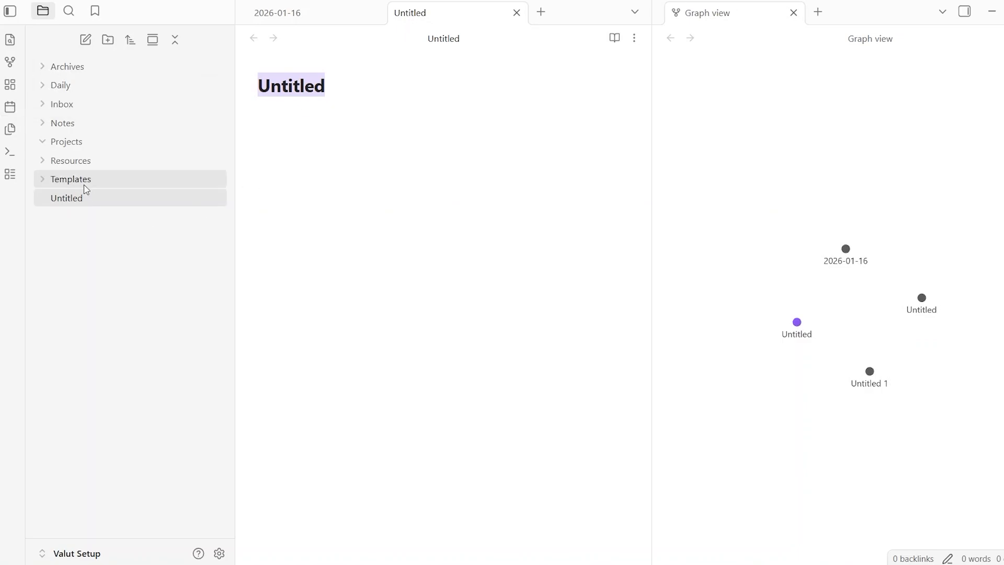
click(14, 136)
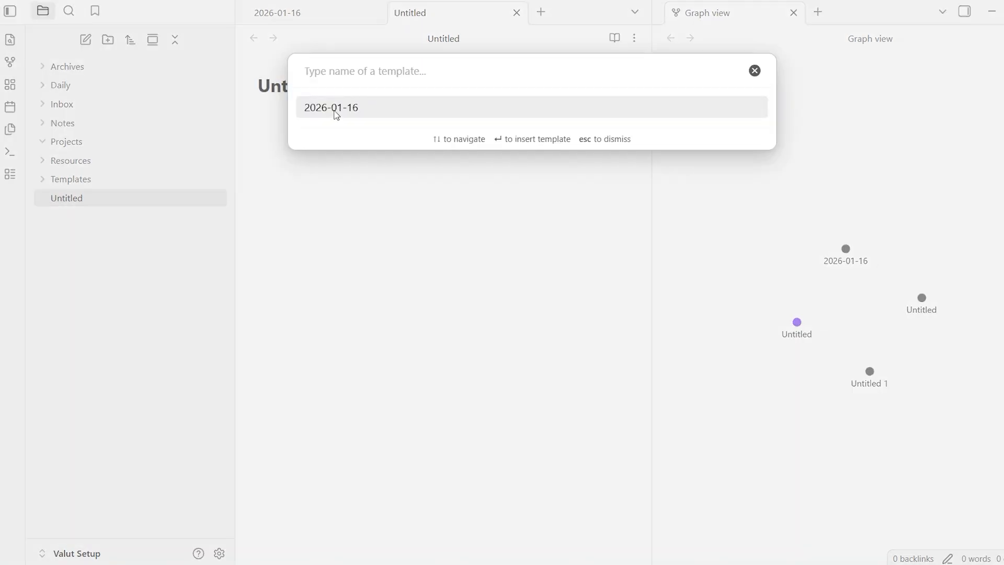
click(337, 114)
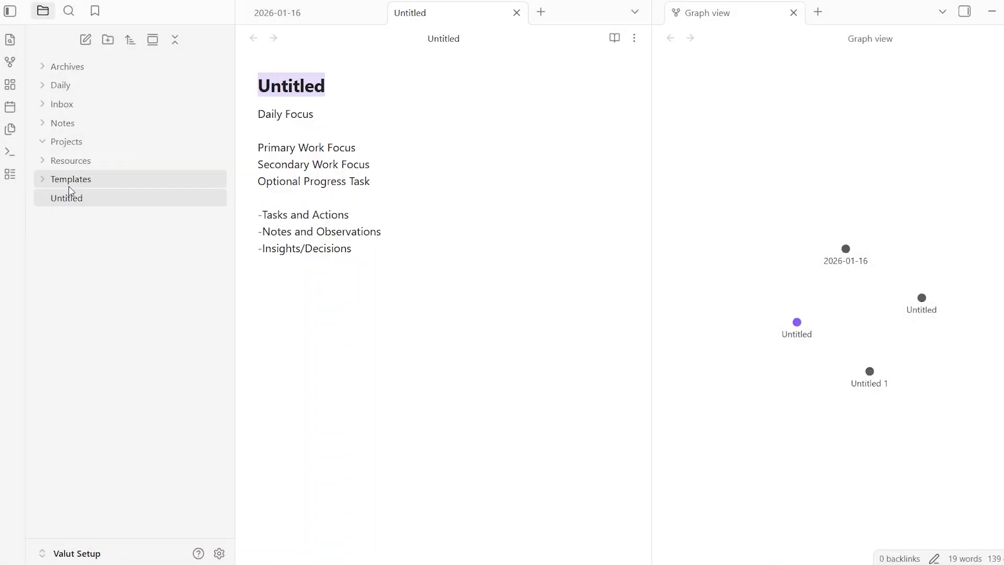
- Rename the new untitled note as Daily Focus in the file list
right_click(77, 202)
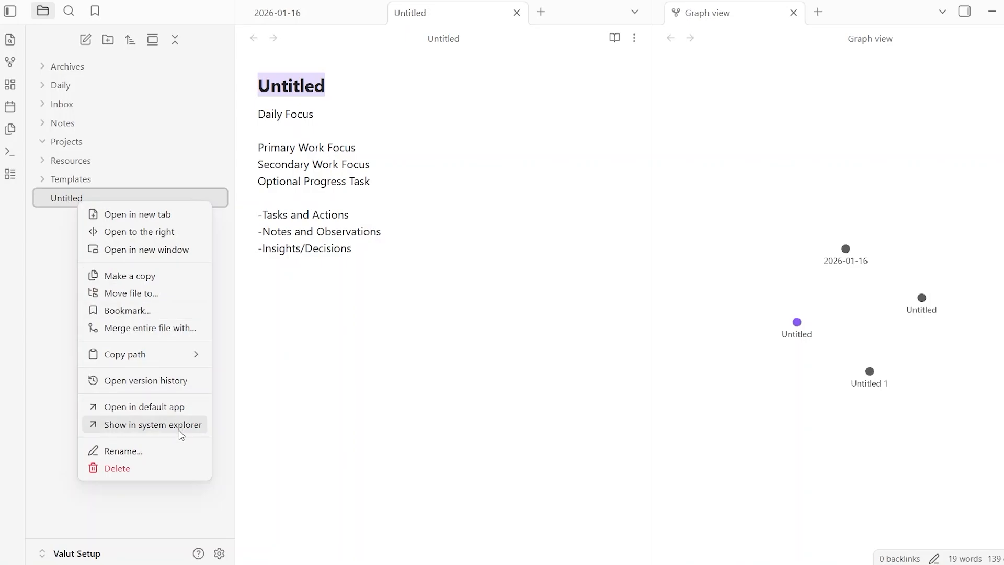
click(154, 454)
text(l)
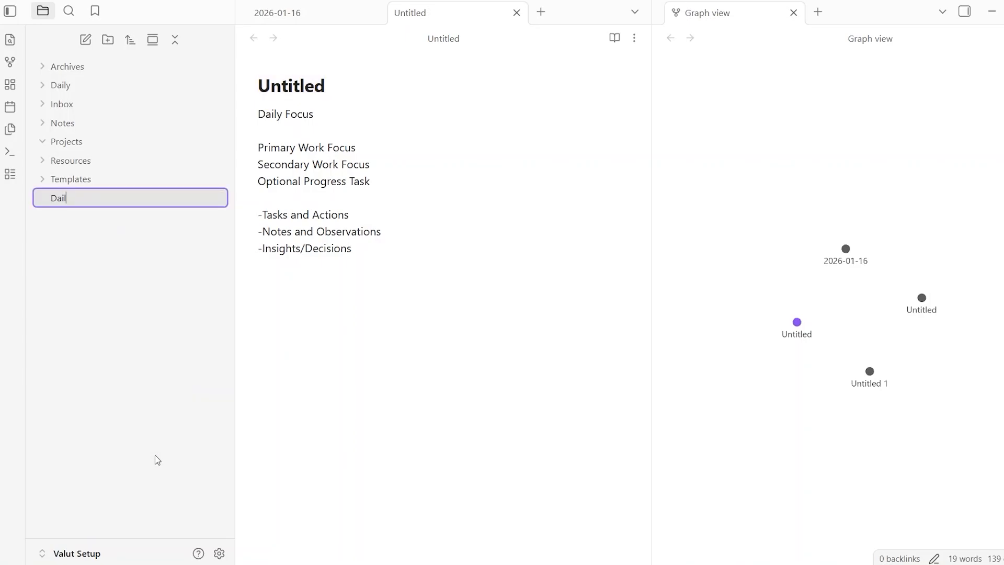
text(y Focus)
key(Return)
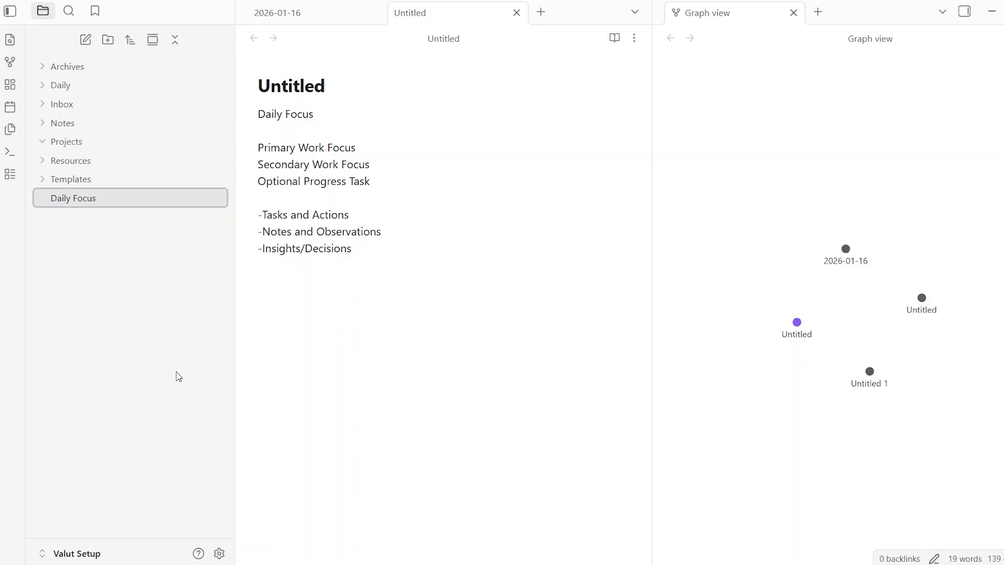
- Create today's daily note and move the Daily Focus note into the Templates folder, leaving that folder collapsed
click(10, 107)
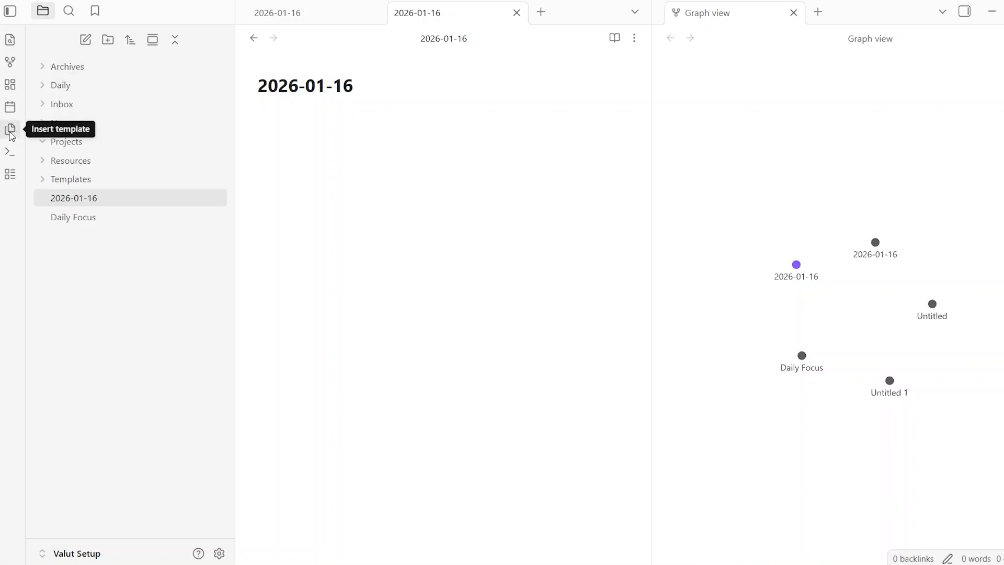
click(11, 130)
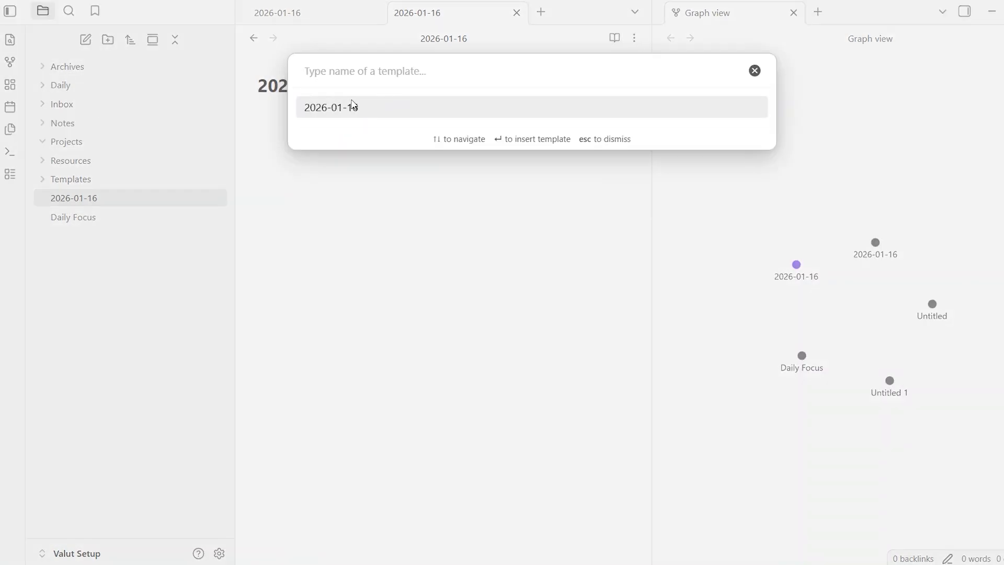
click(108, 198)
click(86, 218)
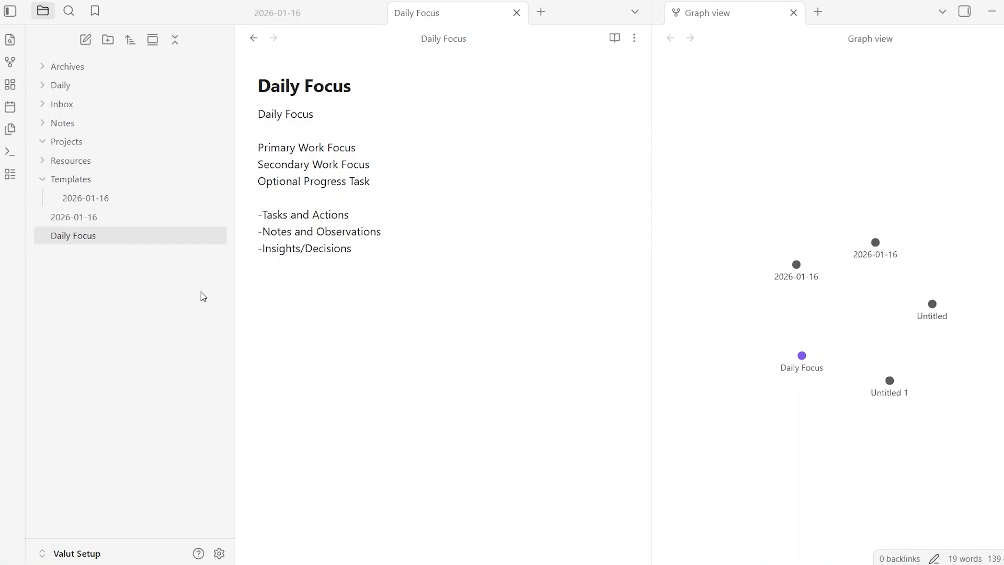
drag(106, 236, 73, 180)
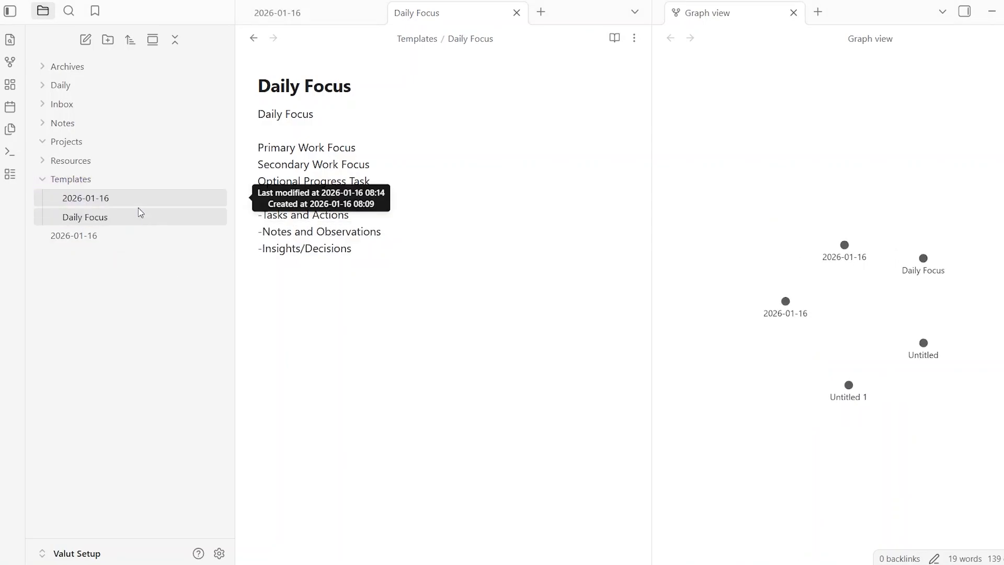
click(46, 179)
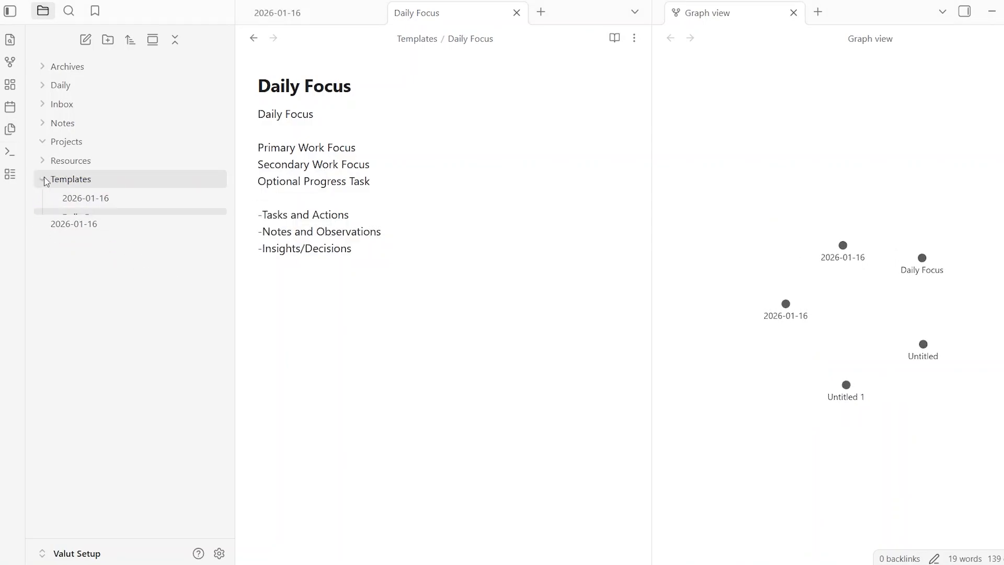
- Open today's daily note and insert the Daily Focus template into it
click(12, 109)
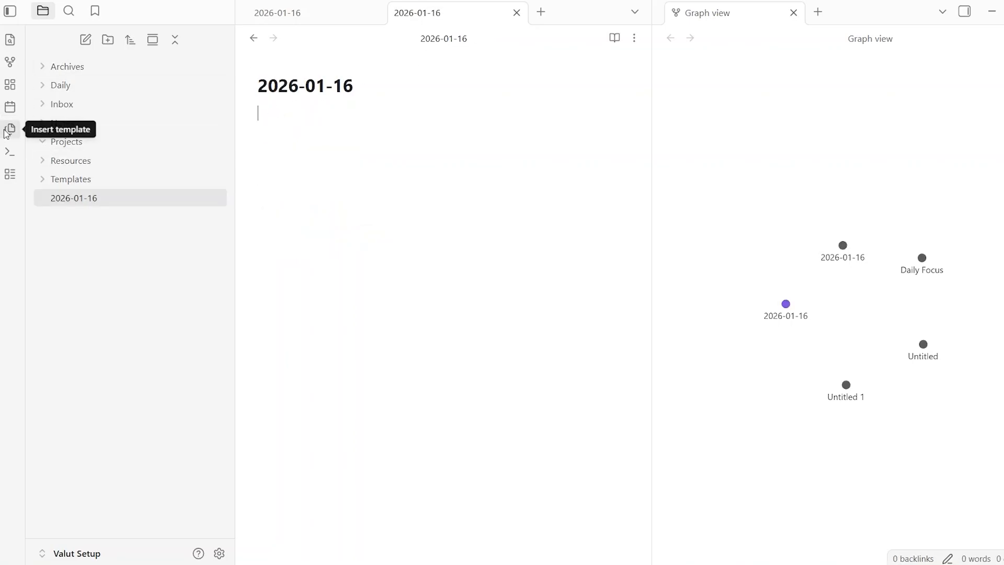
click(9, 149)
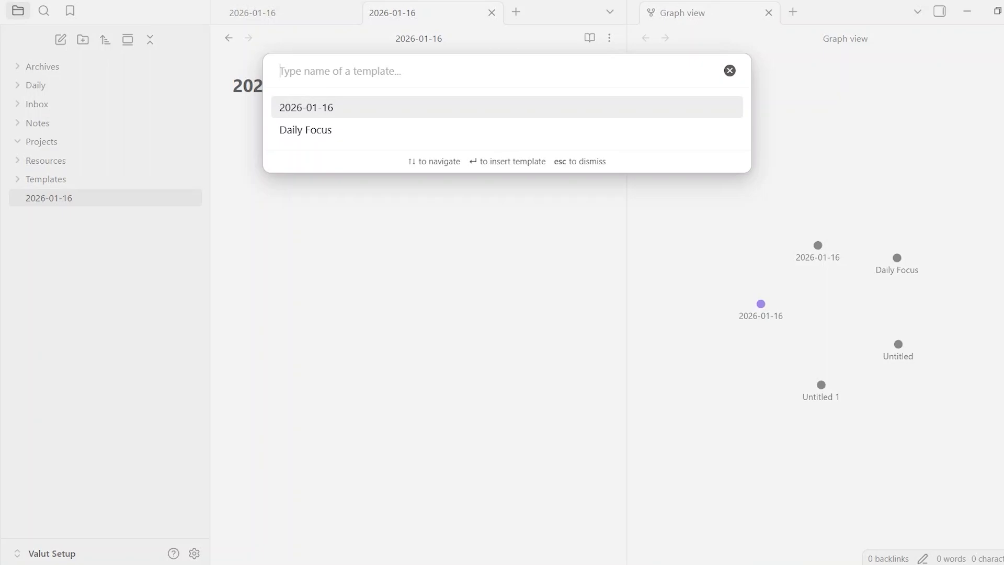
click(305, 135)
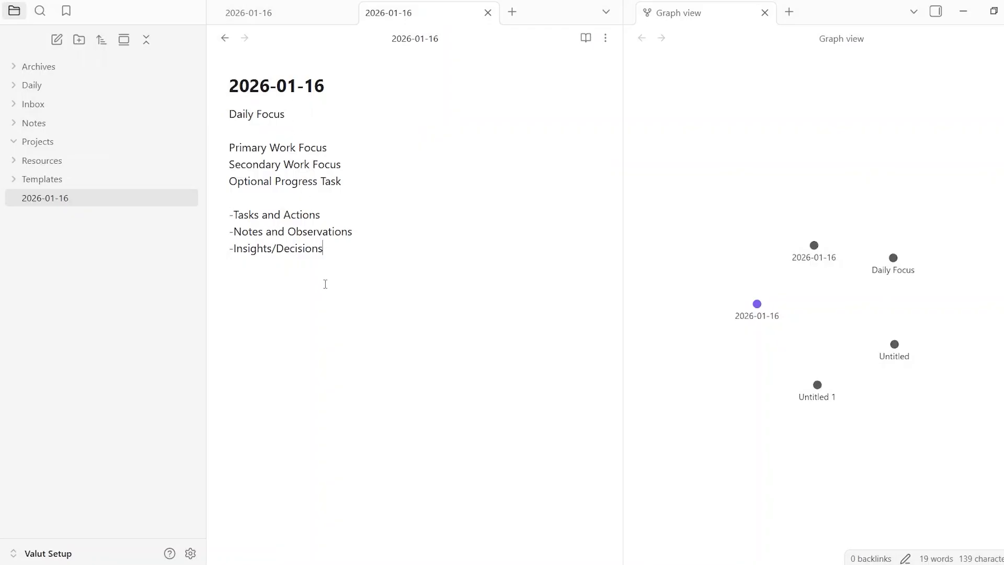
click(336, 145)
- Dock the 2026-01-16 daily note in the sidebar and switch between it and the file list
mouse_move(66, 204)
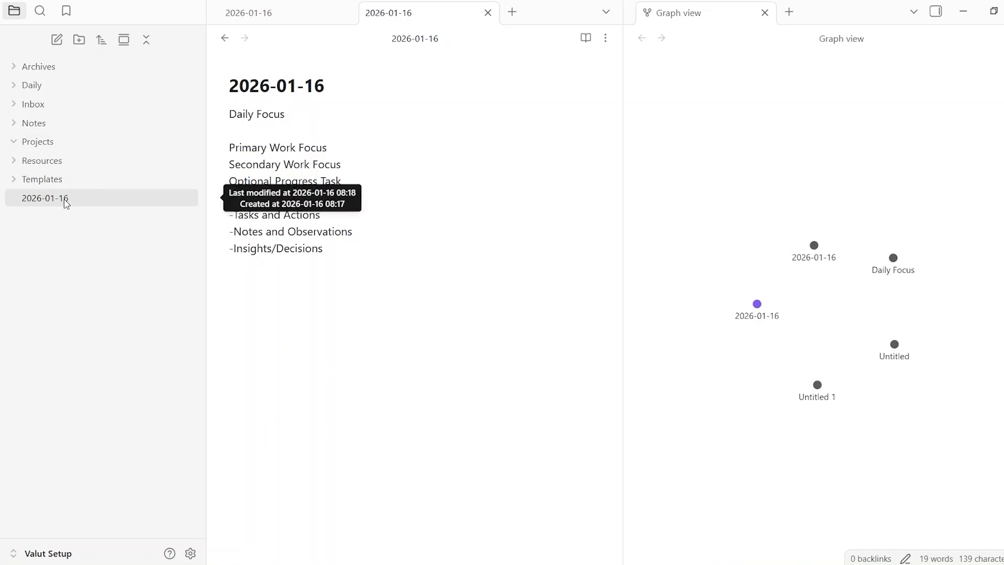
drag(66, 204, 99, 15)
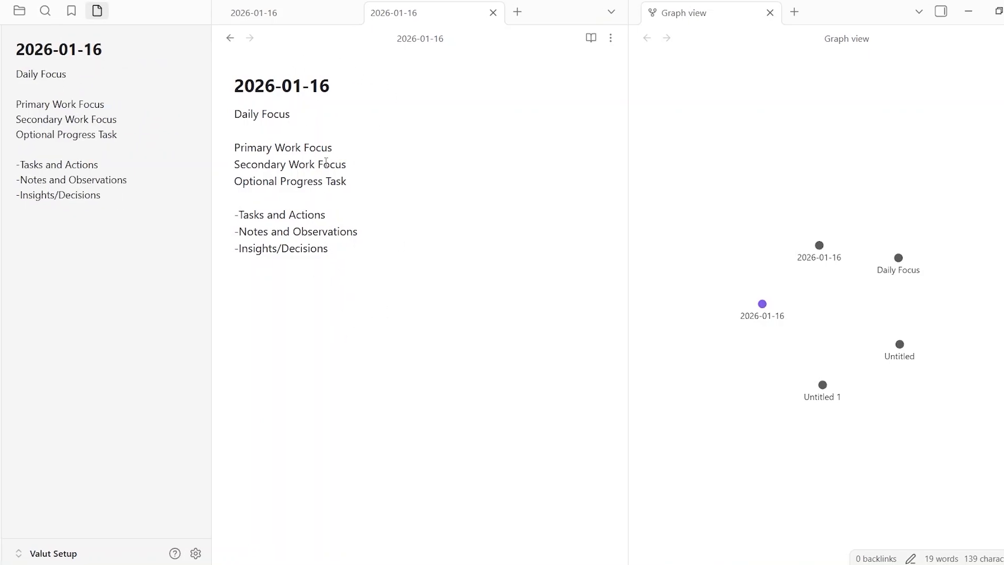
click(19, 11)
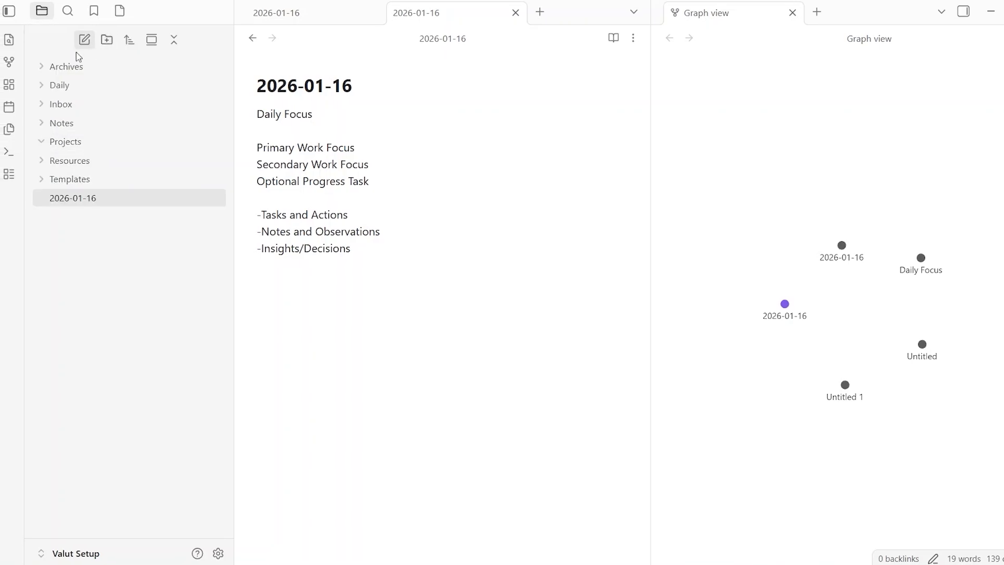
click(119, 12)
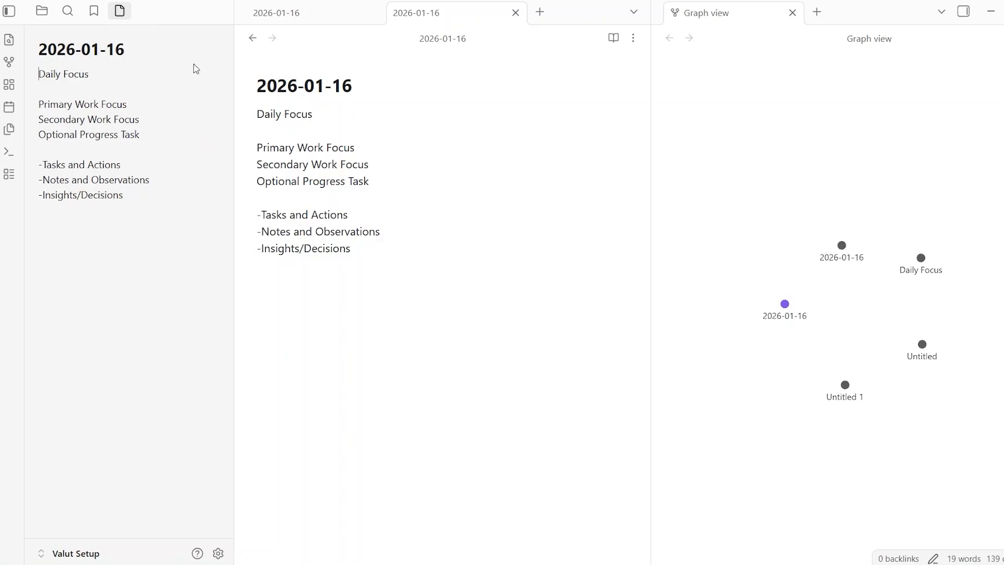
click(42, 10)
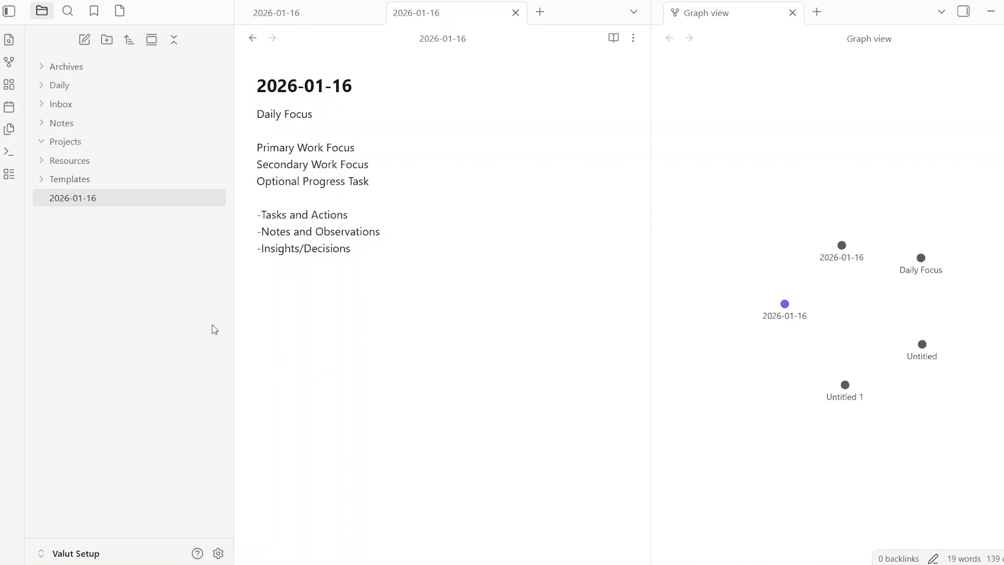
- Create a new note titled Idea and move it into the expanded Inbox folder
click(117, 106)
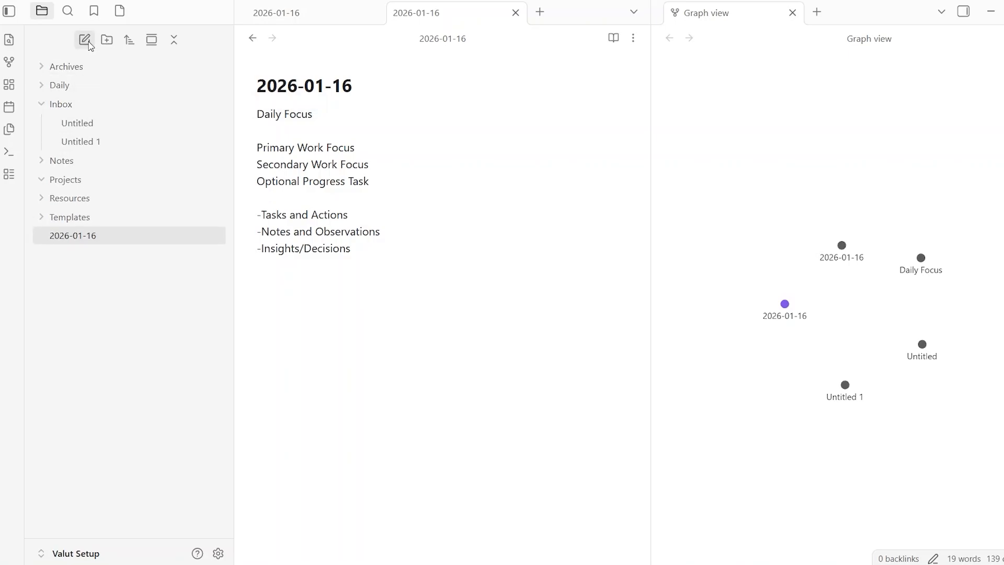
click(84, 39)
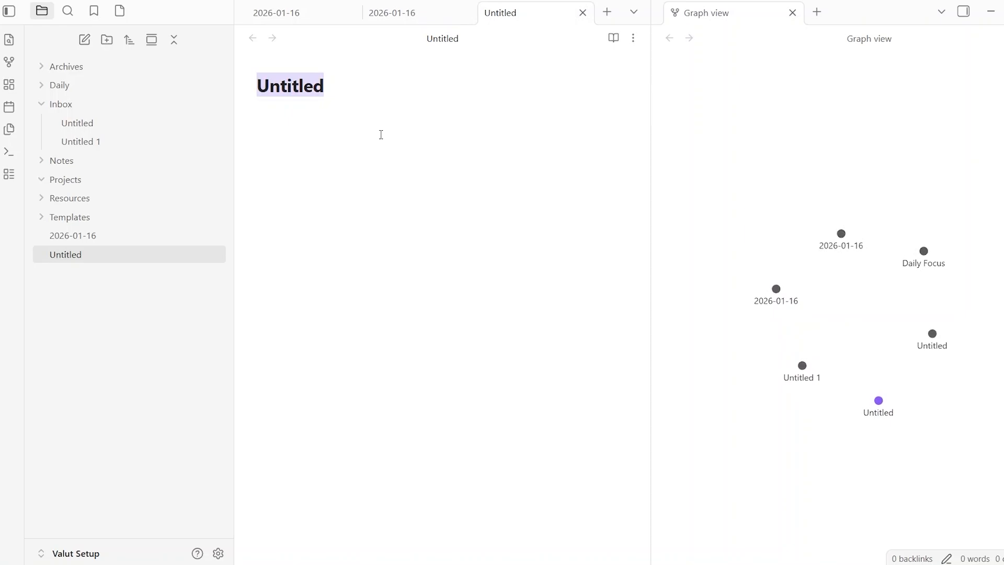
text(Idea)
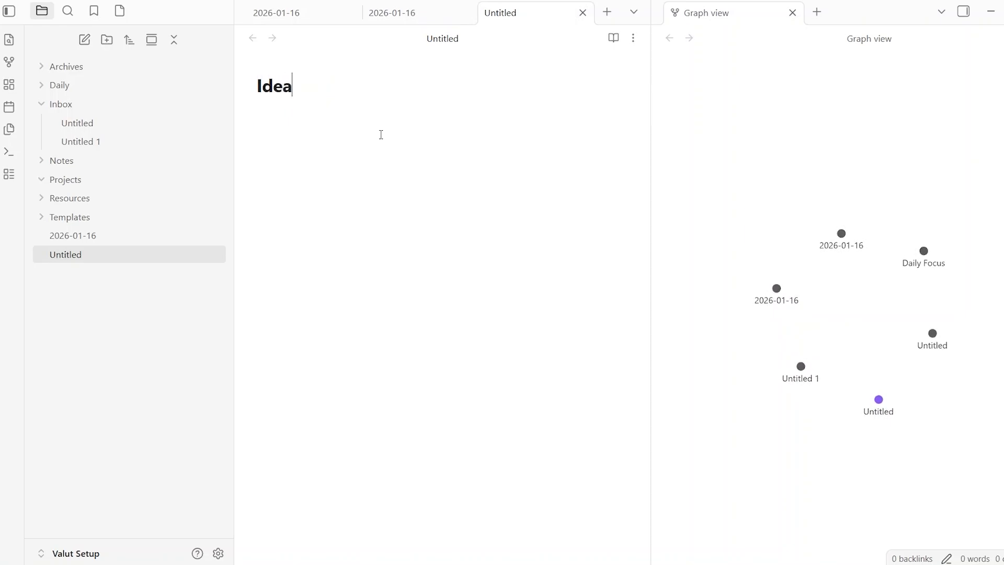
key(Return)
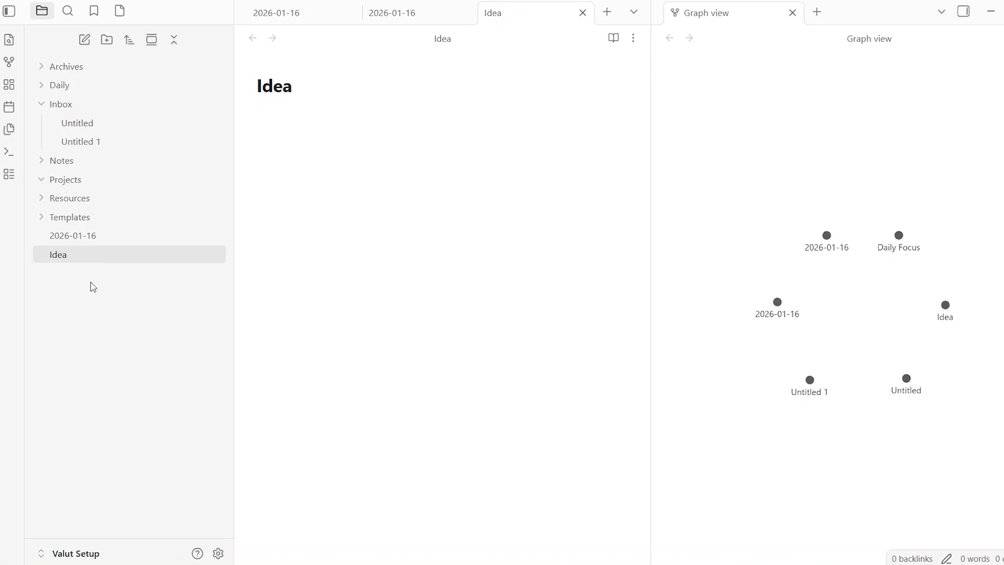
drag(95, 255, 112, 115)
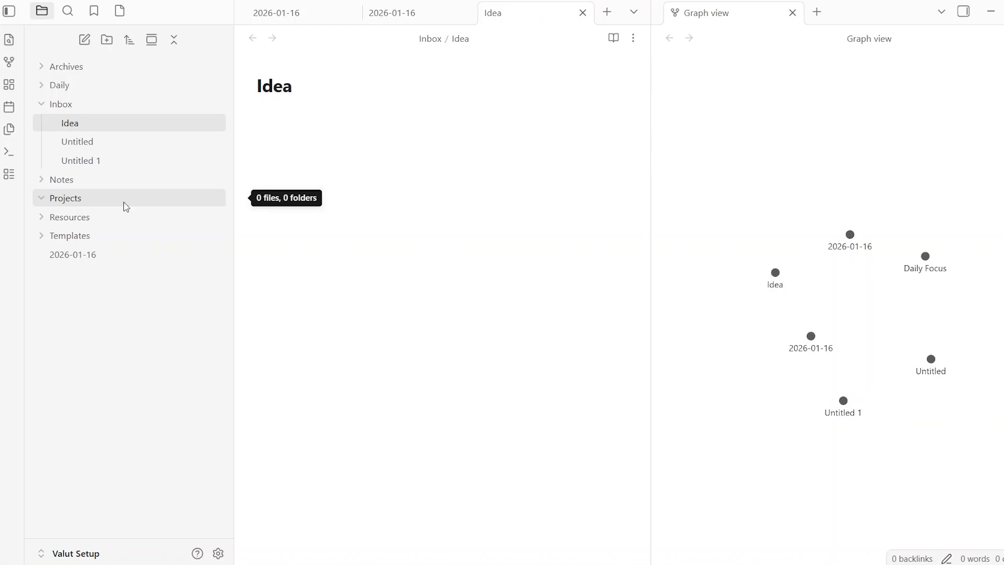
- Add a note titled Project Note to the Projects folder containing "What this project is about", "Why it matters", "Current status" and "One clear next action"
click(84, 39)
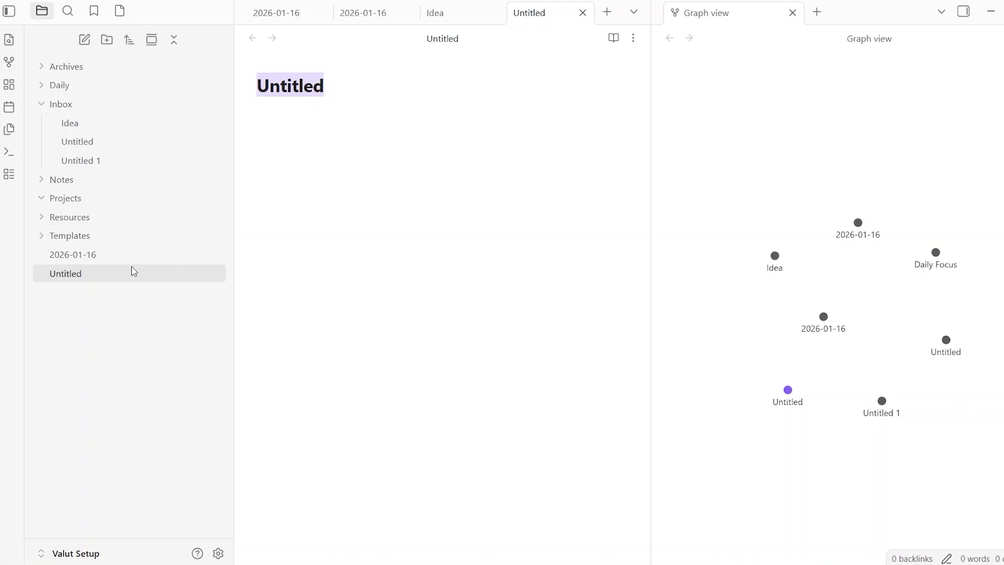
click(112, 284)
drag(112, 284, 109, 200)
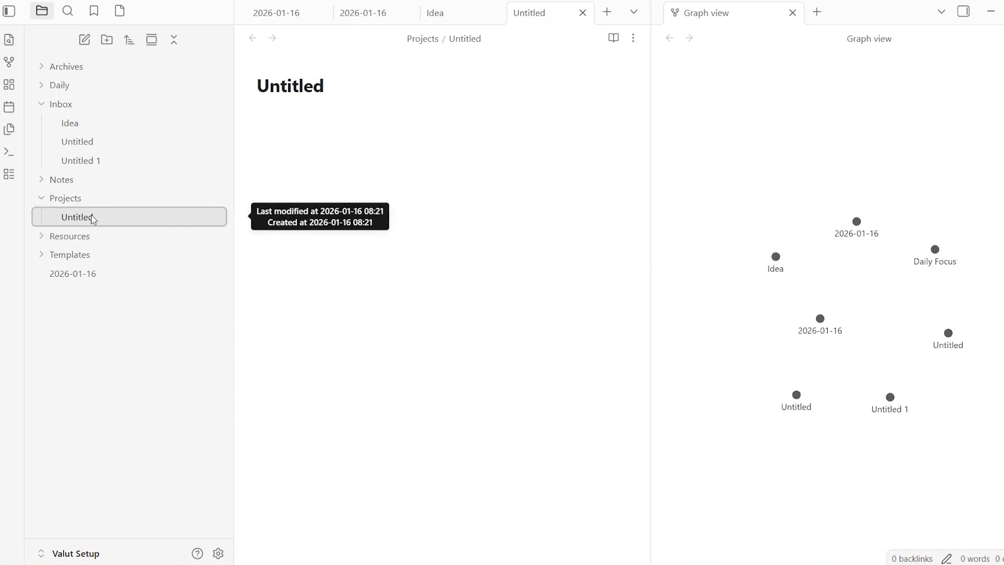
click(345, 89)
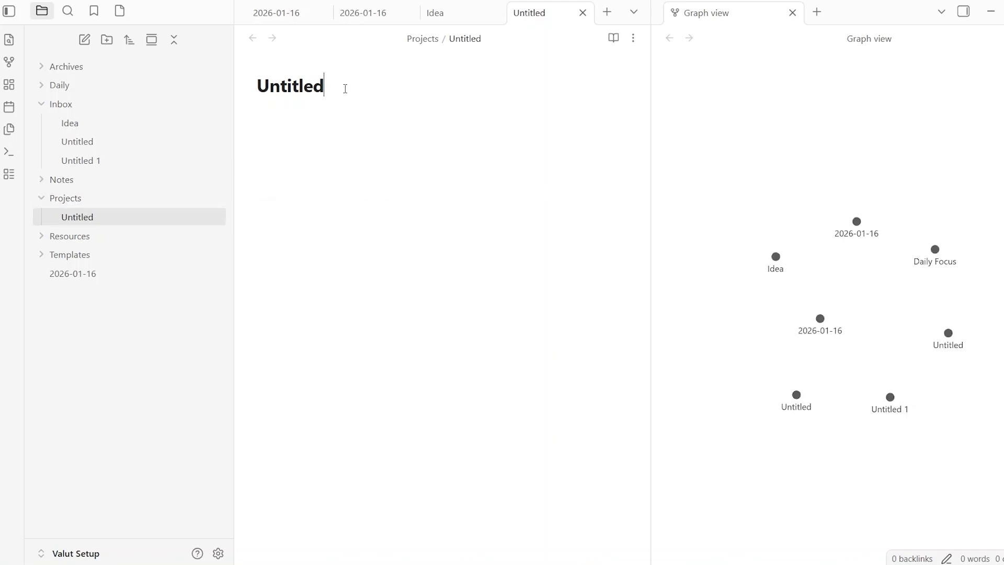
key(Return)
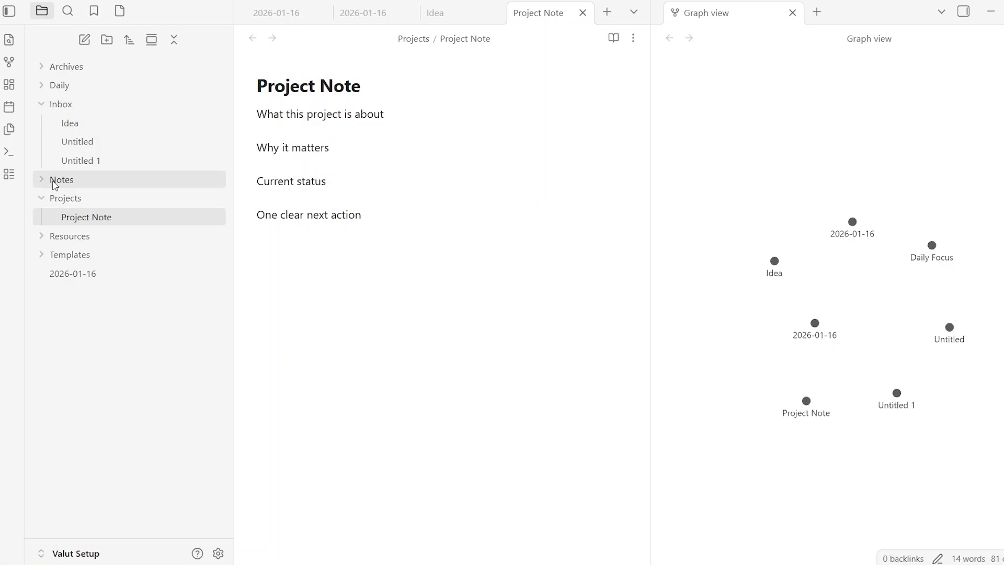
mouse_move(153, 164)
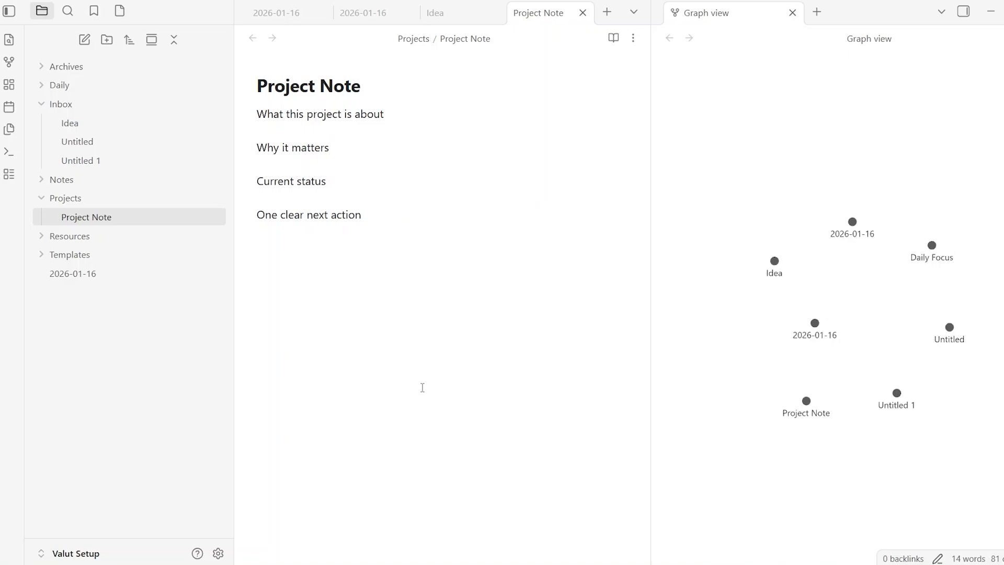
mouse_move(193, 169)
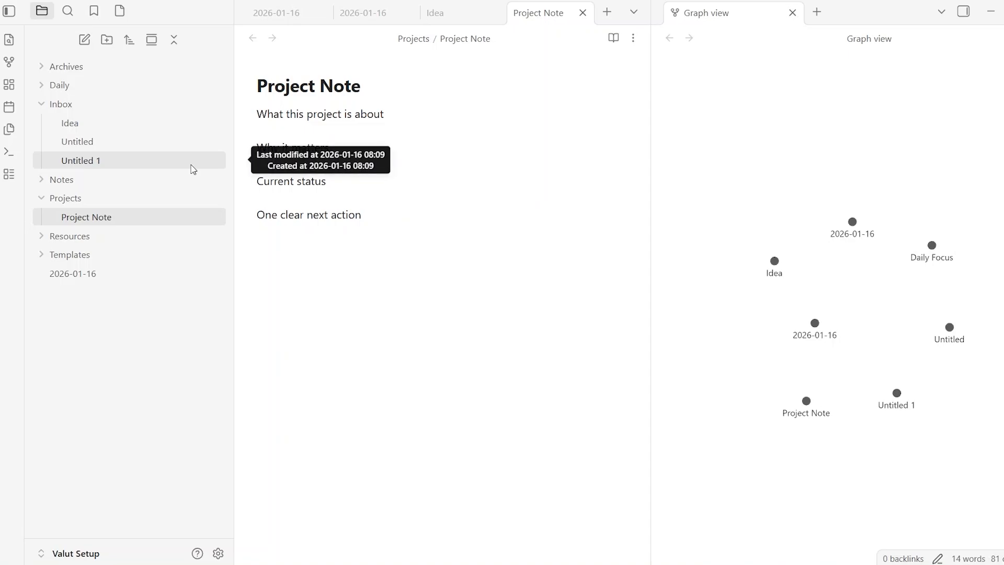
mouse_move(186, 115)
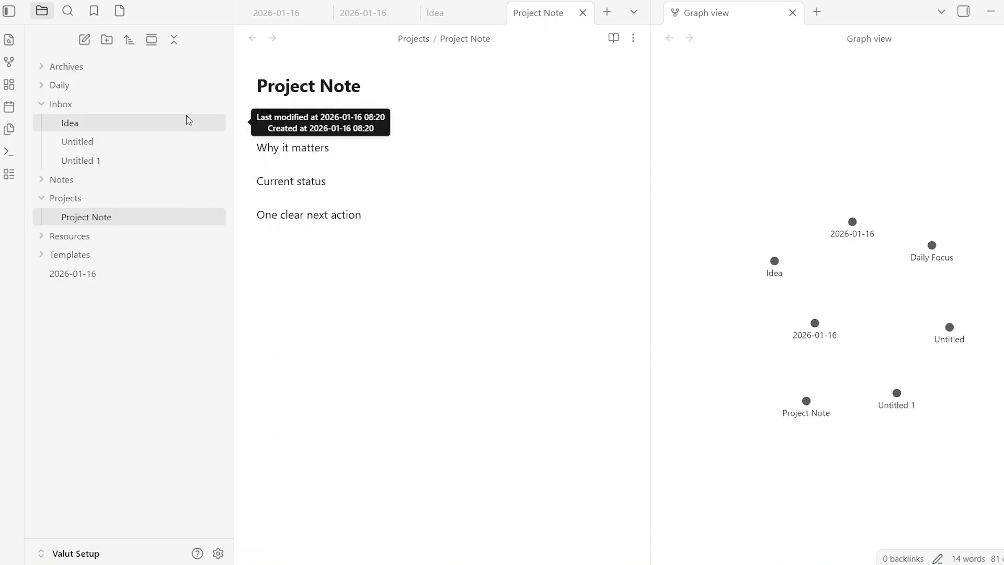
mouse_move(184, 197)
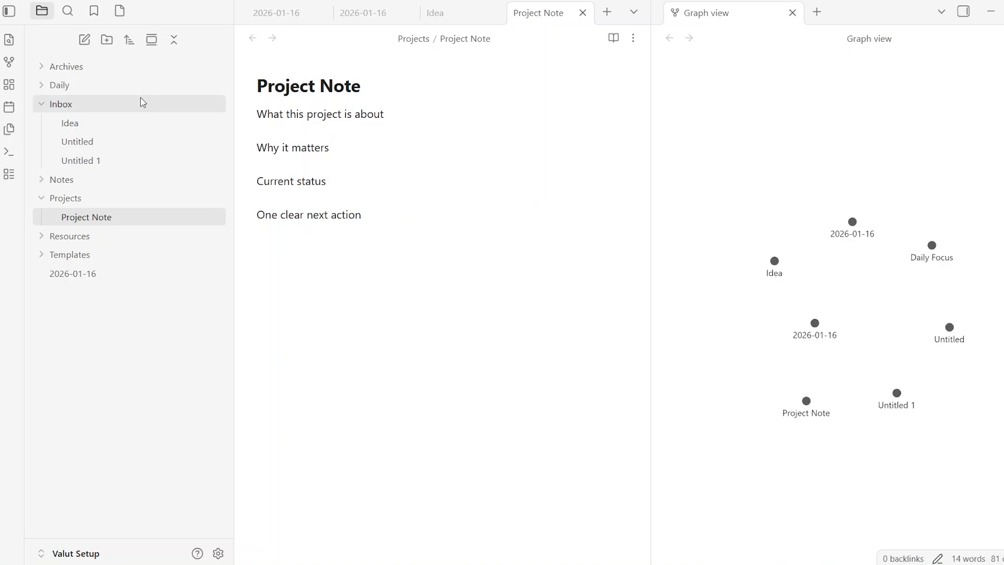
mouse_move(71, 240)
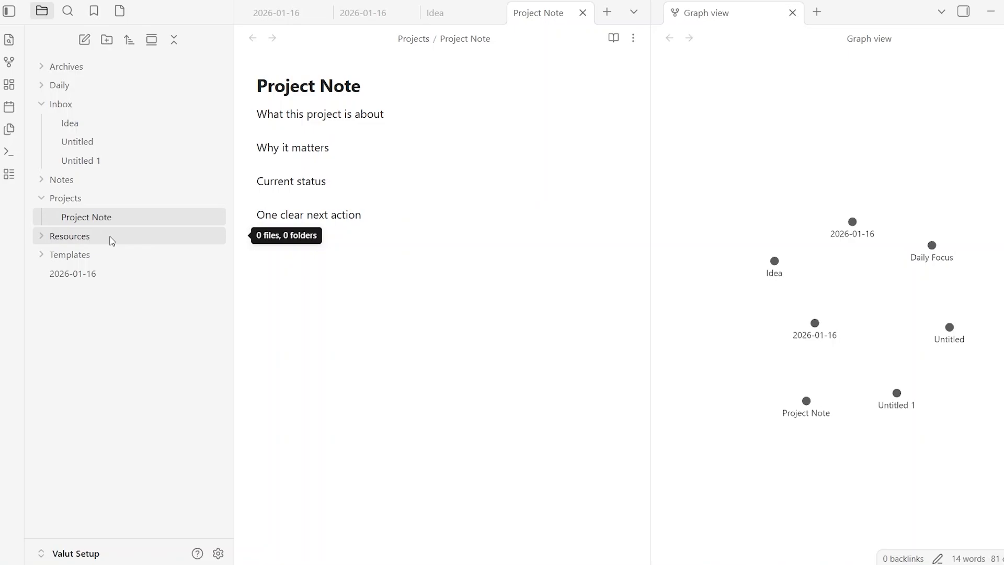
mouse_move(200, 268)
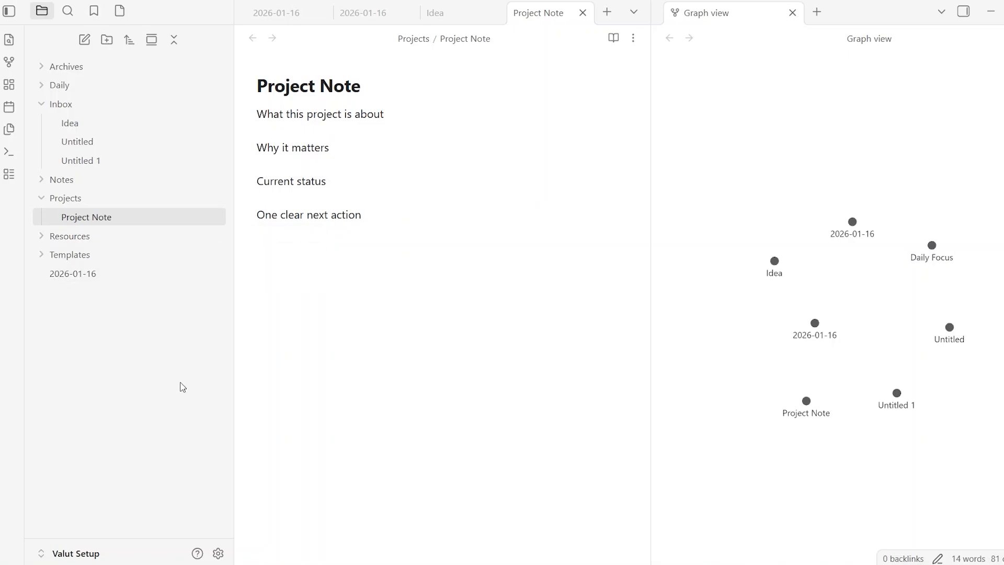